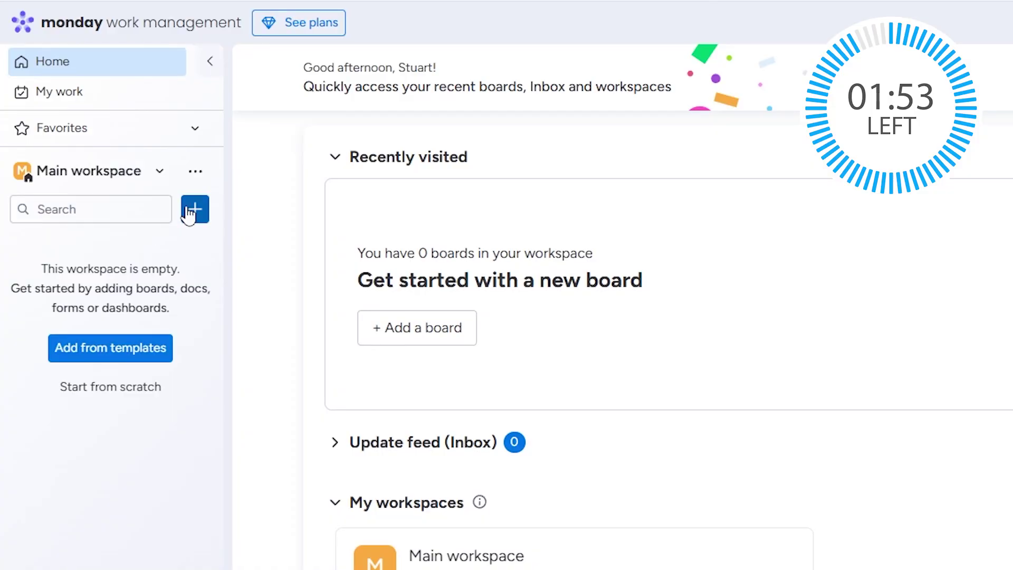
Create a new board whose items are called Projects, named 'Project Monday'
{"action": "left_click", "coordinate": [194, 207]}
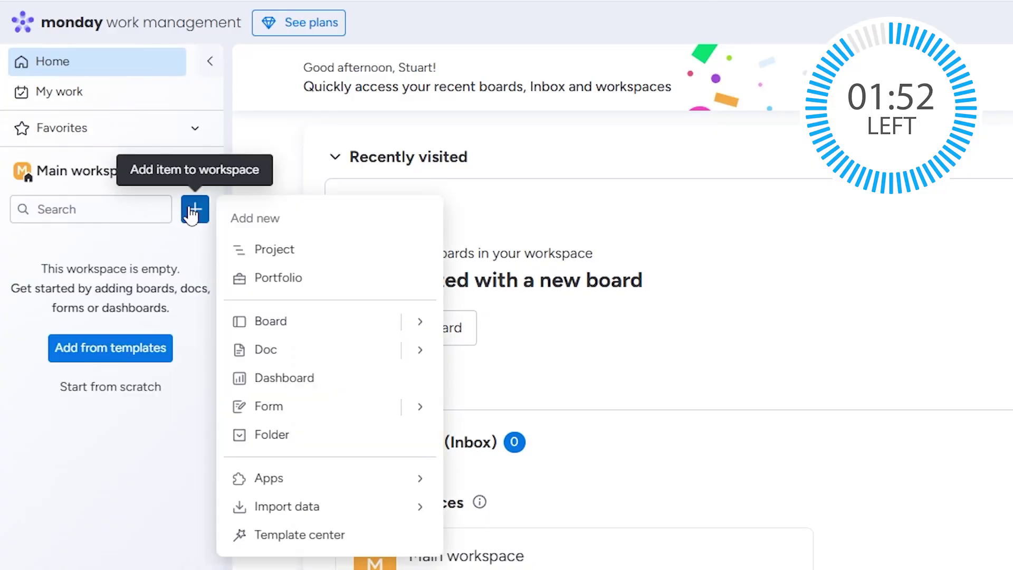
{"action": "left_click", "coordinate": [287, 323]}
{"action": "left_click", "coordinate": [725, 419]}
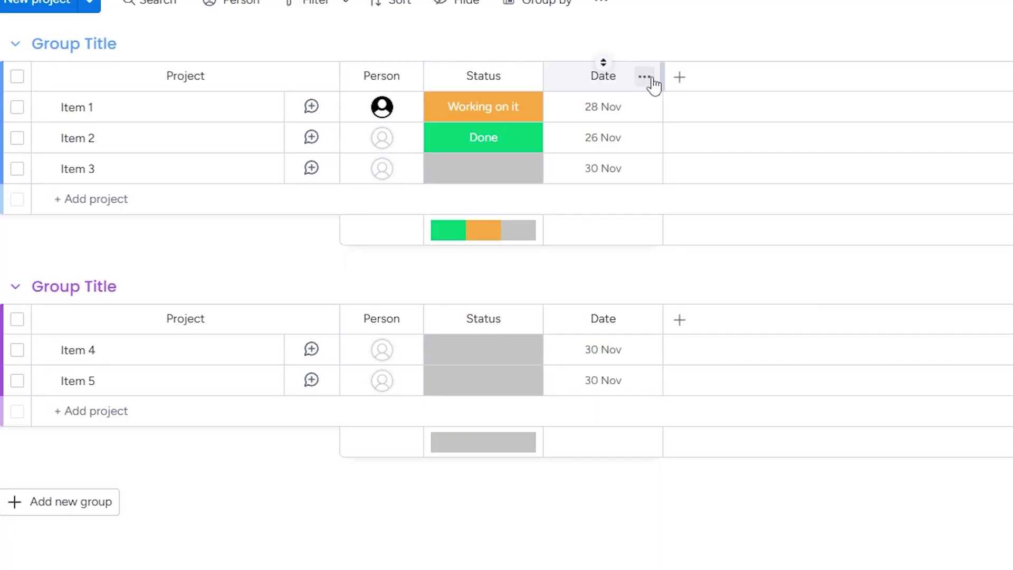
Add a Timeline column and turn the Date column into a deadline linked to Person
{"action": "left_click", "coordinate": [677, 85]}
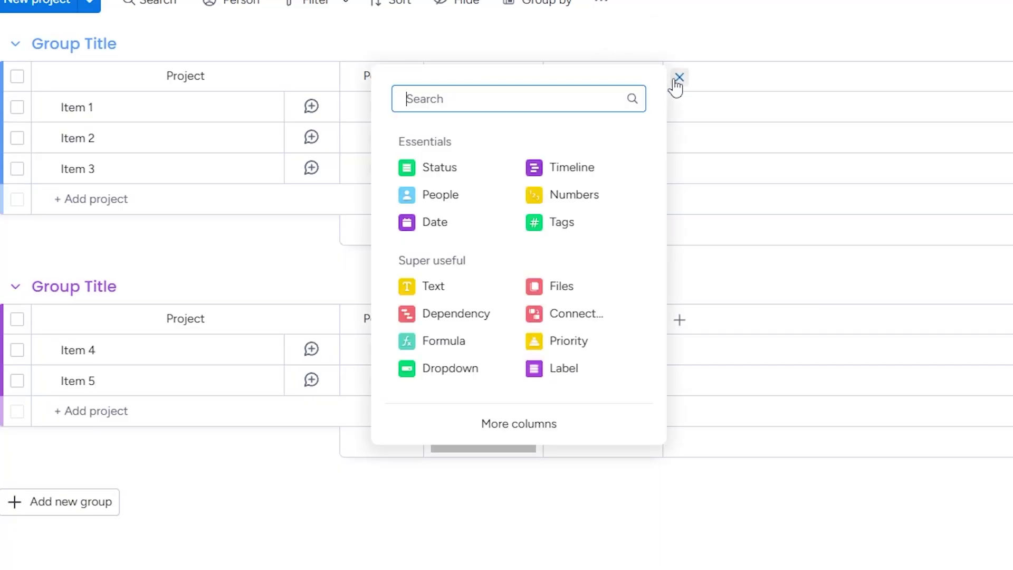
{"action": "left_click", "coordinate": [576, 170]}
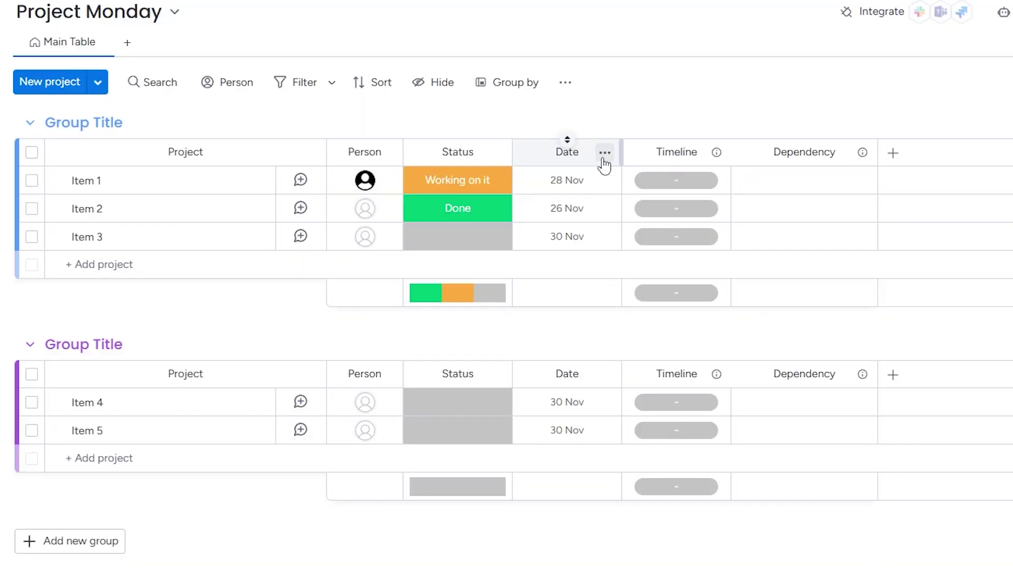
{"action": "left_click", "coordinate": [604, 156]}
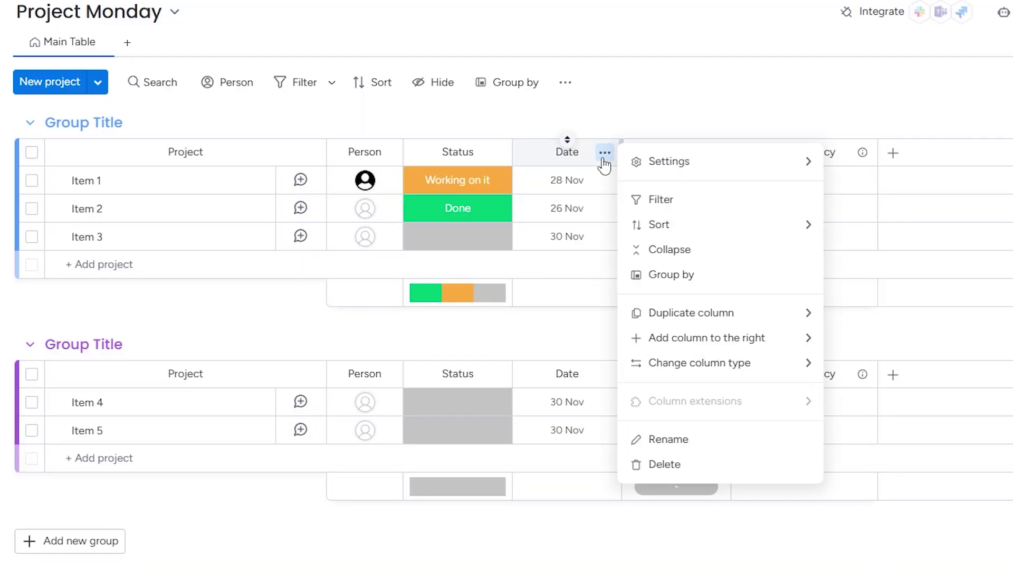
{"action": "mouse_move", "coordinate": [685, 161]}
{"action": "left_click", "coordinate": [891, 231]}
{"action": "left_click", "coordinate": [676, 237]}
{"action": "left_click", "coordinate": [680, 267]}
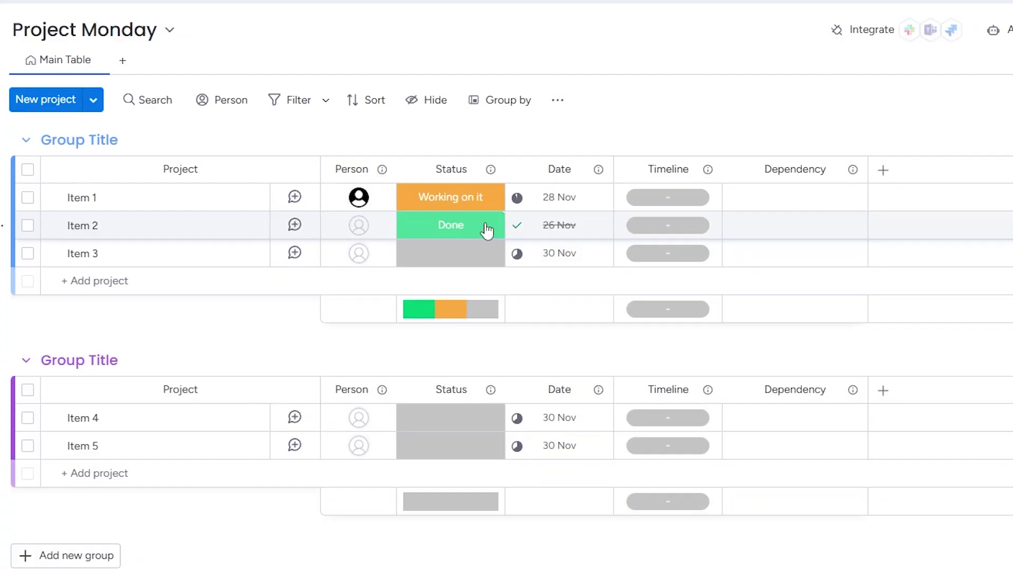
{"action": "left_click", "coordinate": [482, 227]}
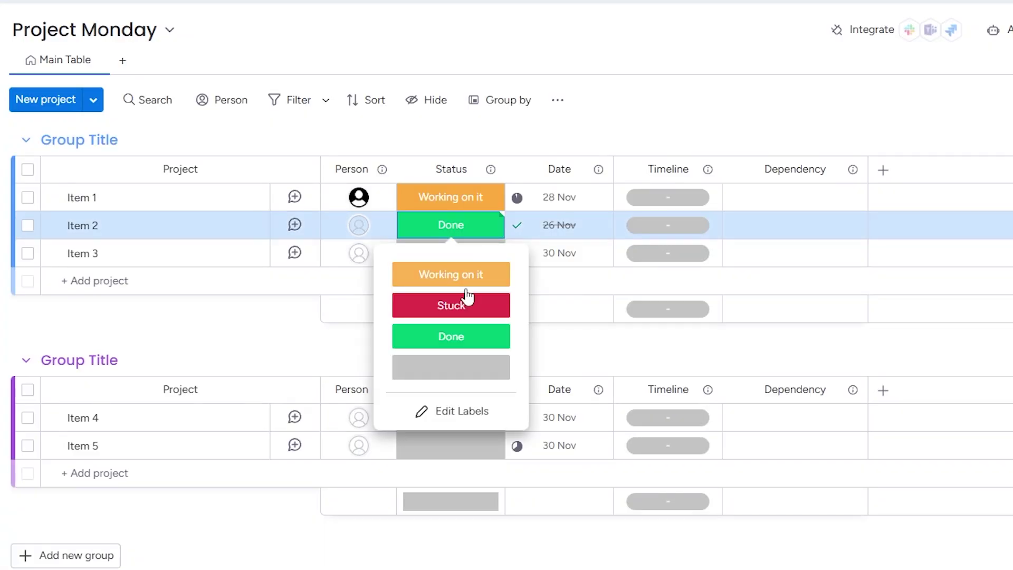
Set Item 2's status to Working on it and begin renaming the first group
{"action": "left_click", "coordinate": [444, 276]}
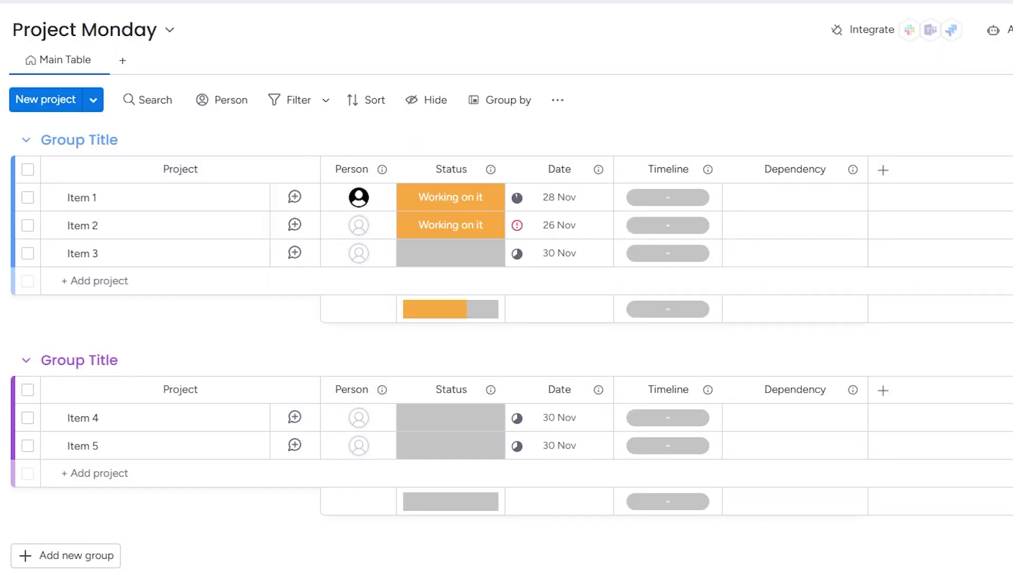
{"action": "double_click", "coordinate": [97, 140]}
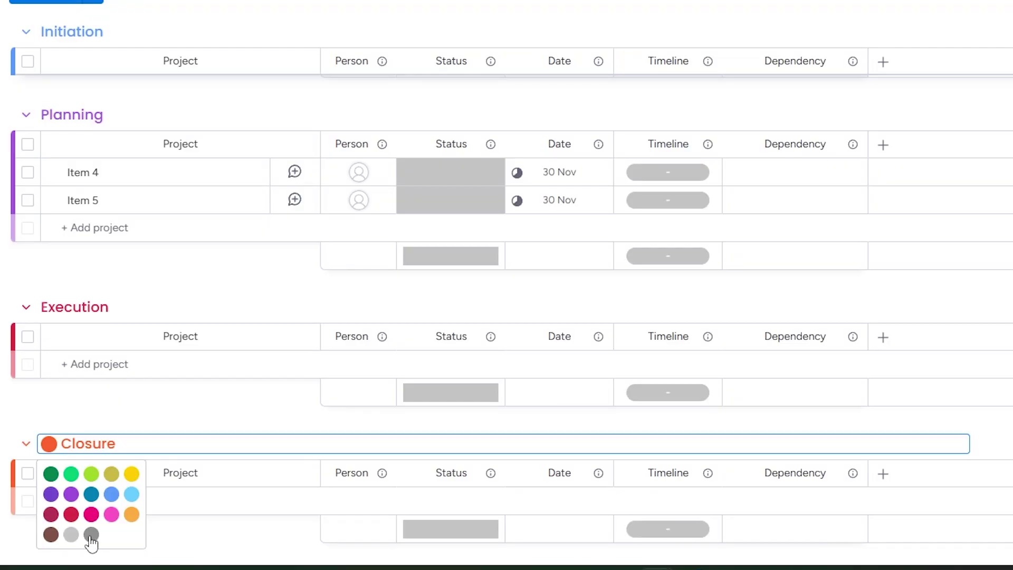
Colour the Closure, Execution and Planning group titles grey
{"action": "left_click", "coordinate": [87, 536]}
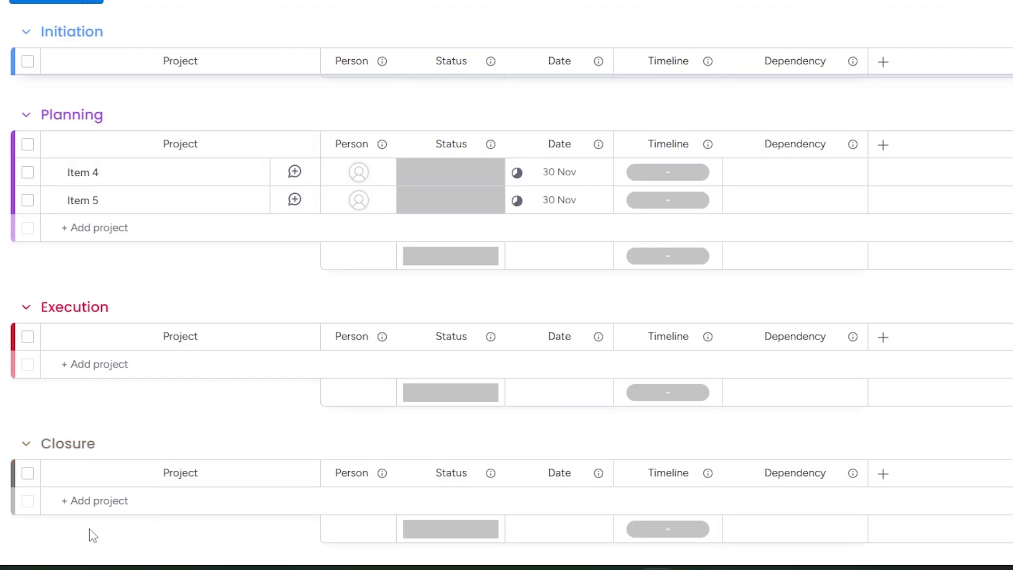
{"action": "left_click", "coordinate": [48, 312]}
{"action": "left_click", "coordinate": [49, 312]}
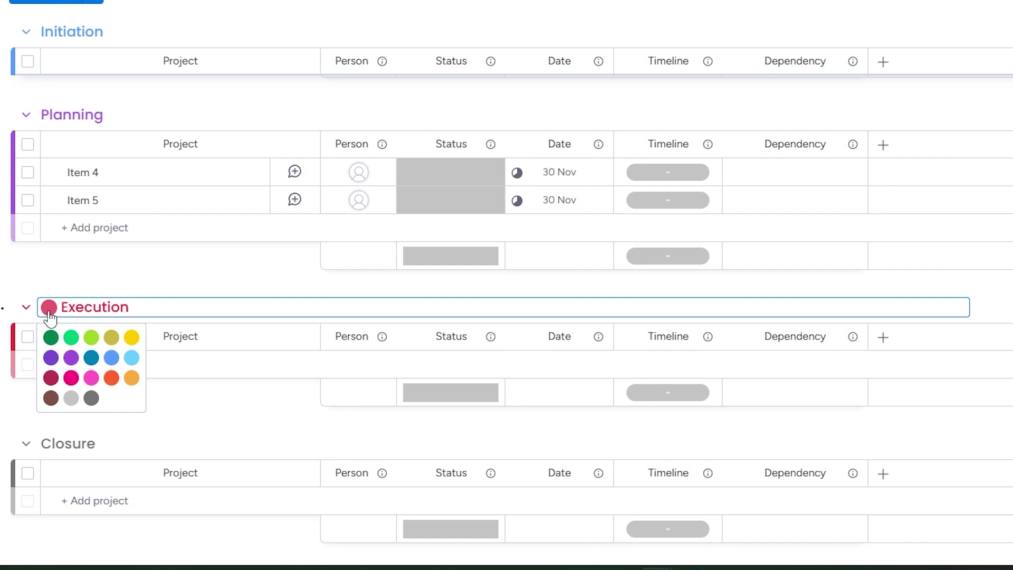
{"action": "left_click", "coordinate": [92, 398]}
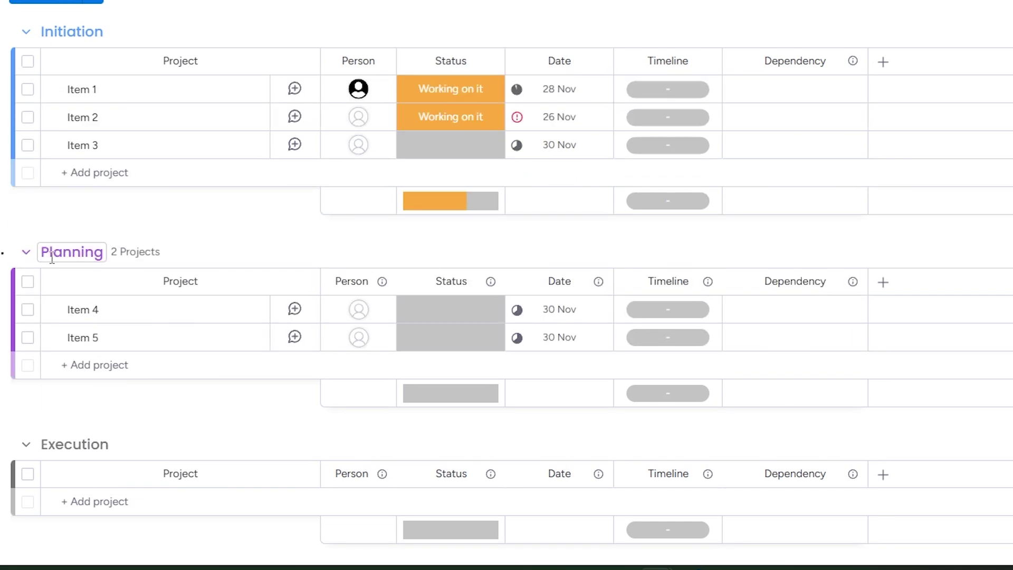
{"action": "left_click", "coordinate": [52, 257]}
{"action": "left_click", "coordinate": [50, 252]}
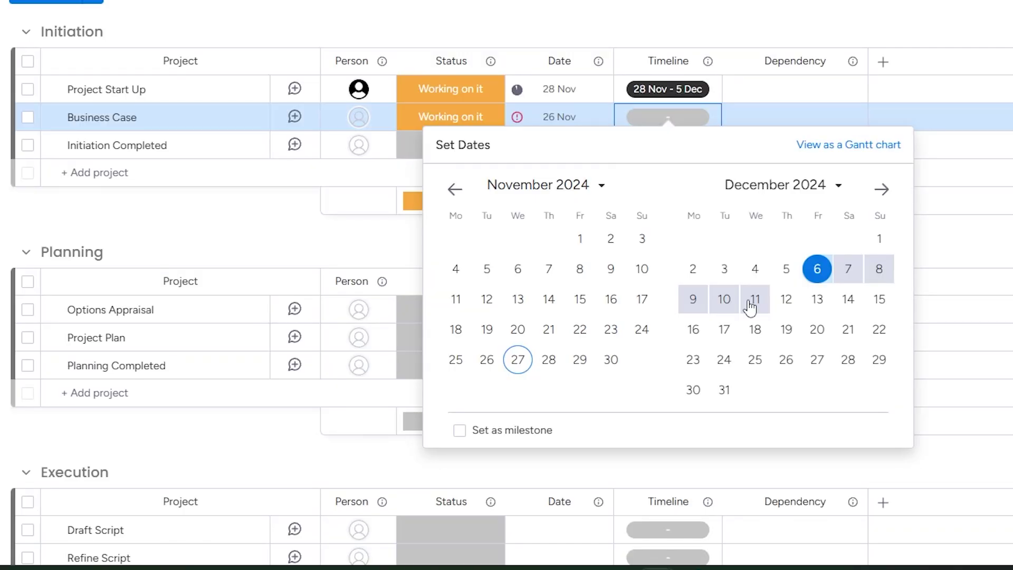
Set Project Start Up's timeline dates and make Planning Completed a 16 Dec milestone
{"action": "left_click", "coordinate": [956, 25]}
{"action": "left_click", "coordinate": [670, 90]}
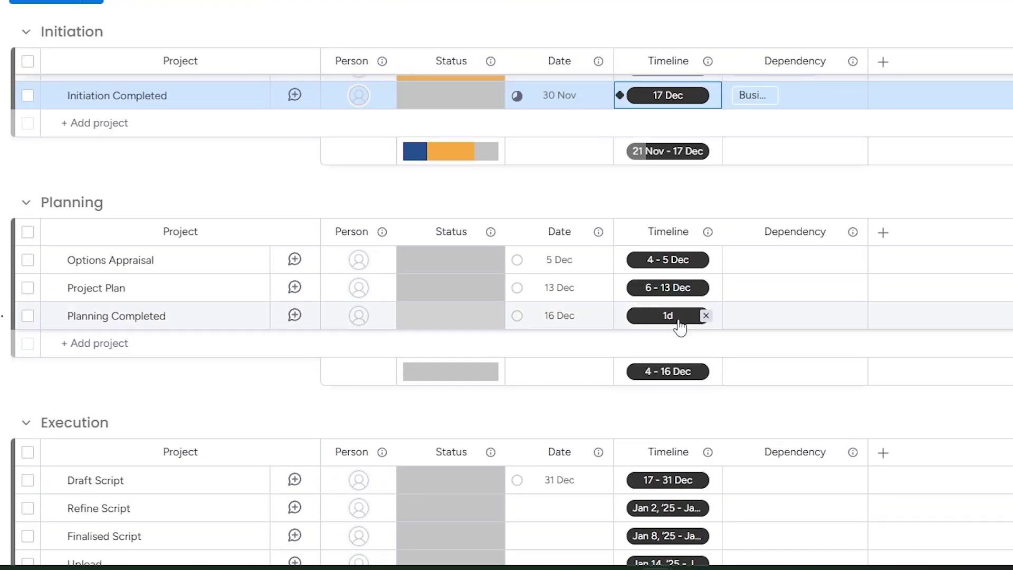
{"action": "left_click", "coordinate": [679, 321]}
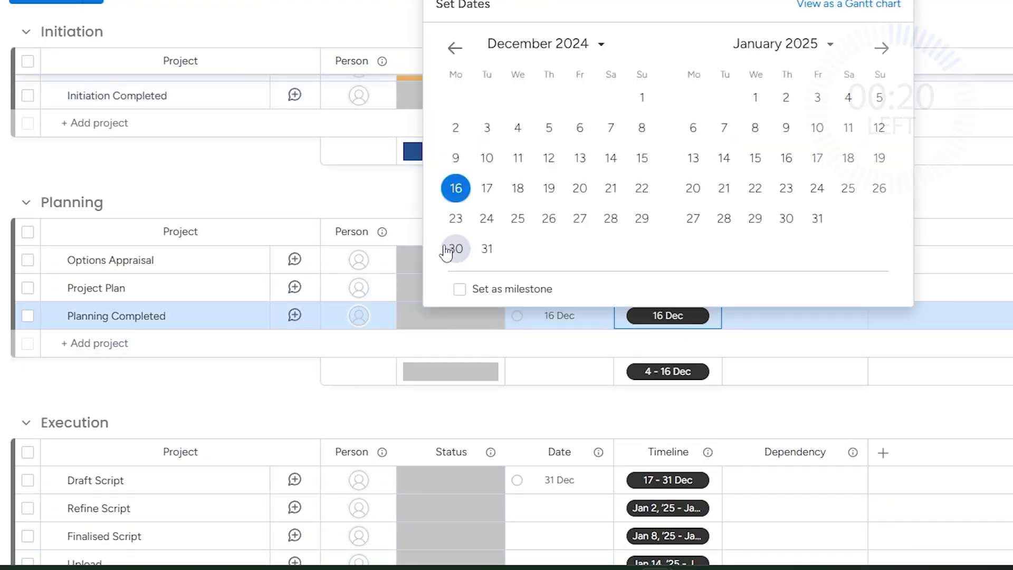
{"action": "left_click", "coordinate": [459, 291]}
{"action": "left_click", "coordinate": [954, 347]}
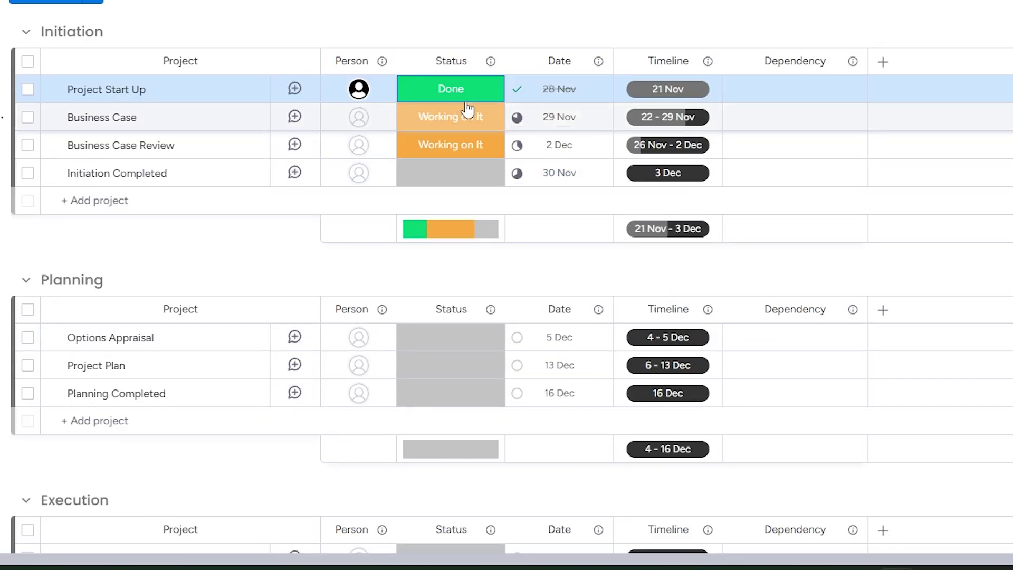
Edit the status labels to On Track, At Risk, Late and a dark-blue Done, then apply
{"action": "left_click", "coordinate": [477, 98]}
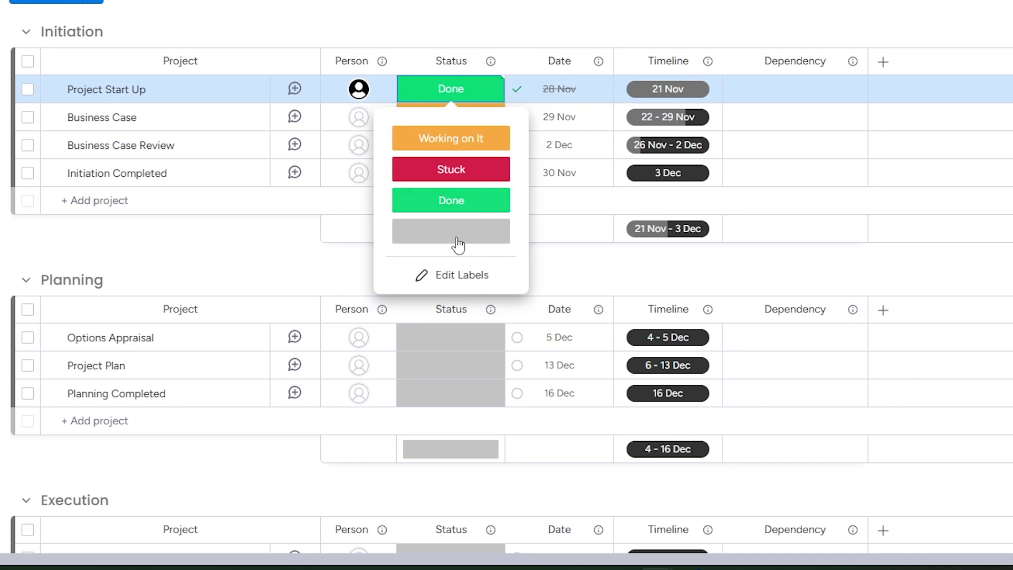
{"action": "left_click", "coordinate": [448, 273]}
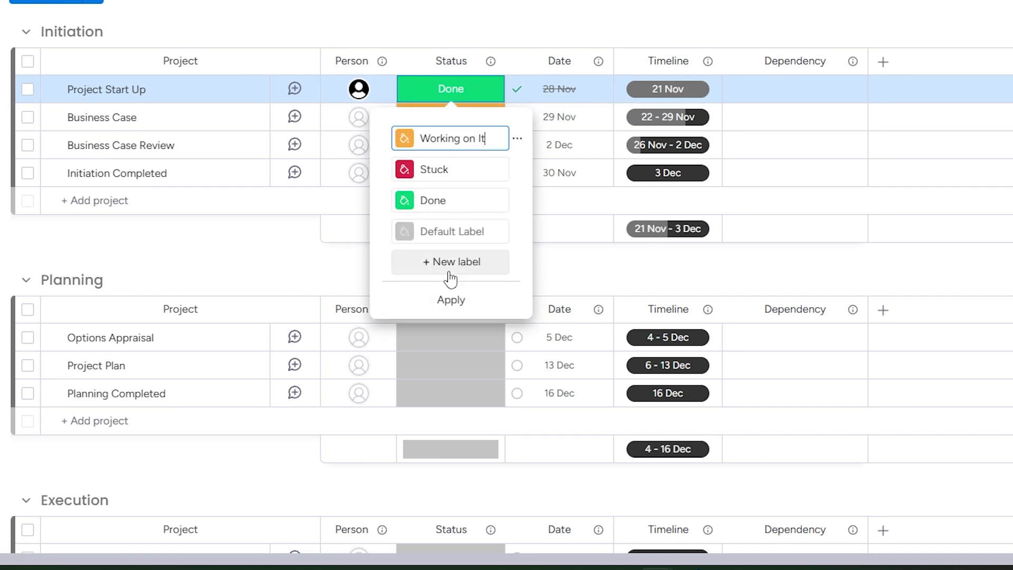
{"action": "left_click", "coordinate": [405, 203]}
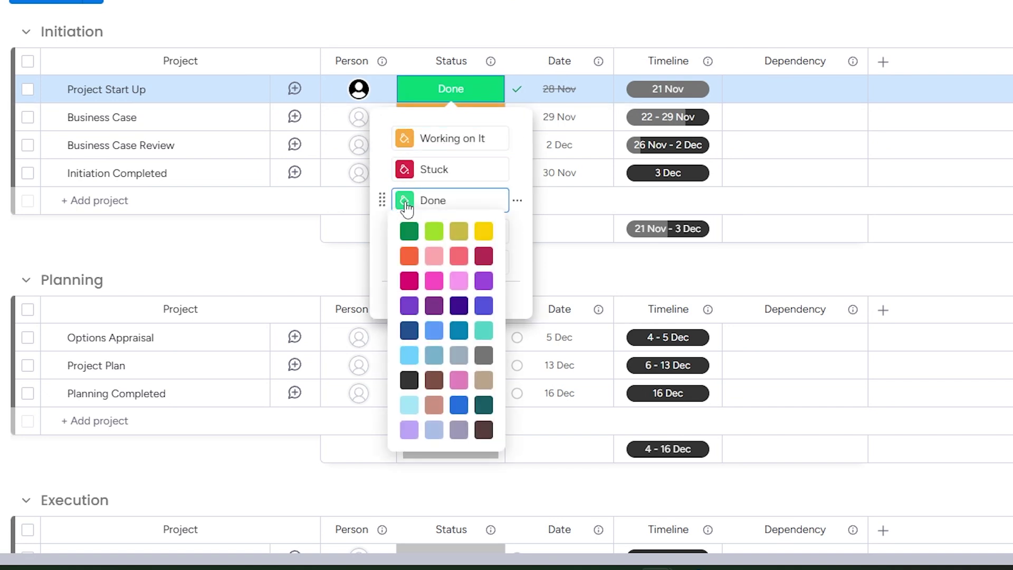
{"action": "left_click", "coordinate": [409, 331]}
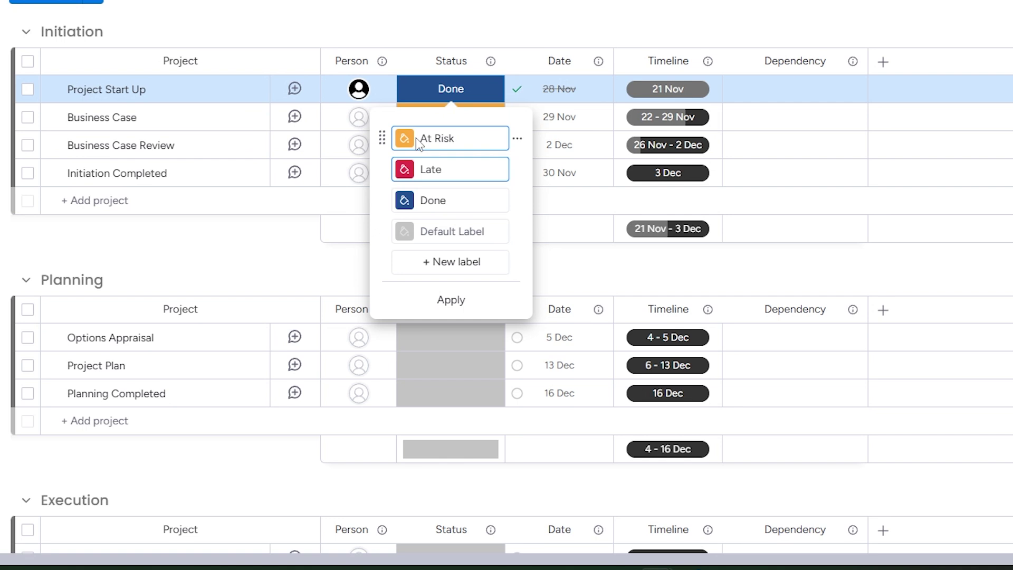
{"action": "left_click", "coordinate": [461, 261]}
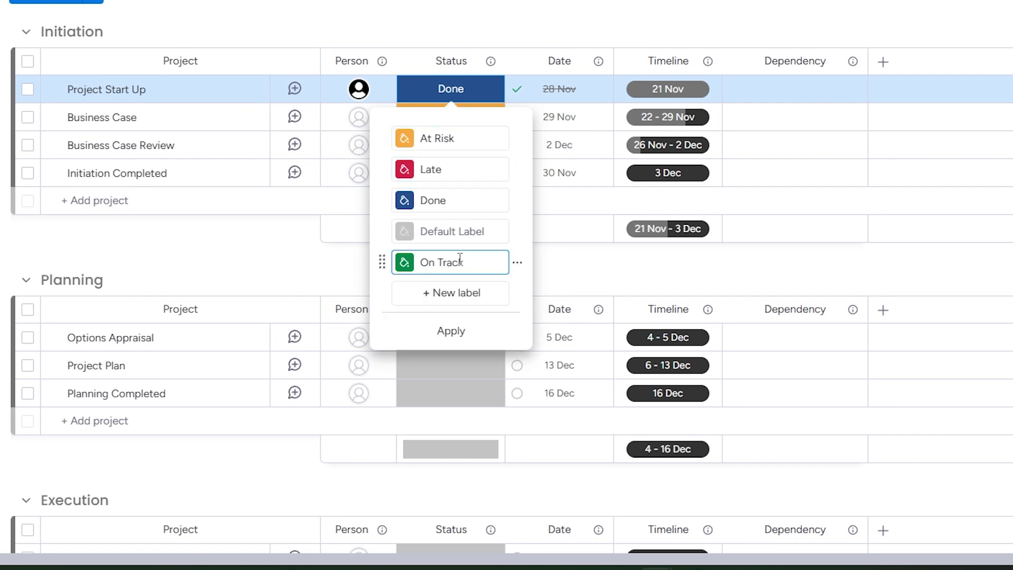
{"action": "left_click", "coordinate": [452, 331]}
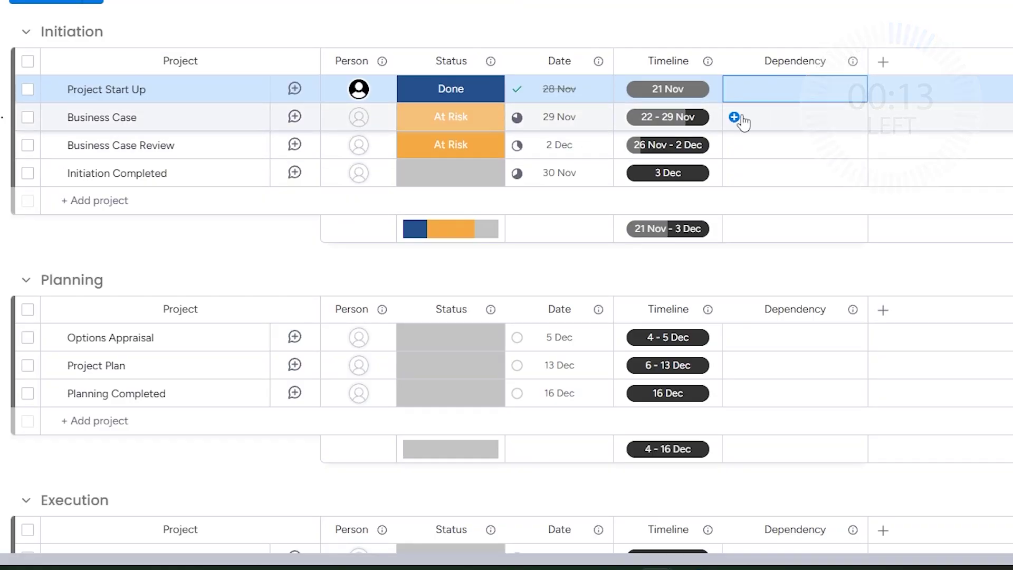
Make Business Case depend on Project Start Up
{"action": "left_click", "coordinate": [734, 117]}
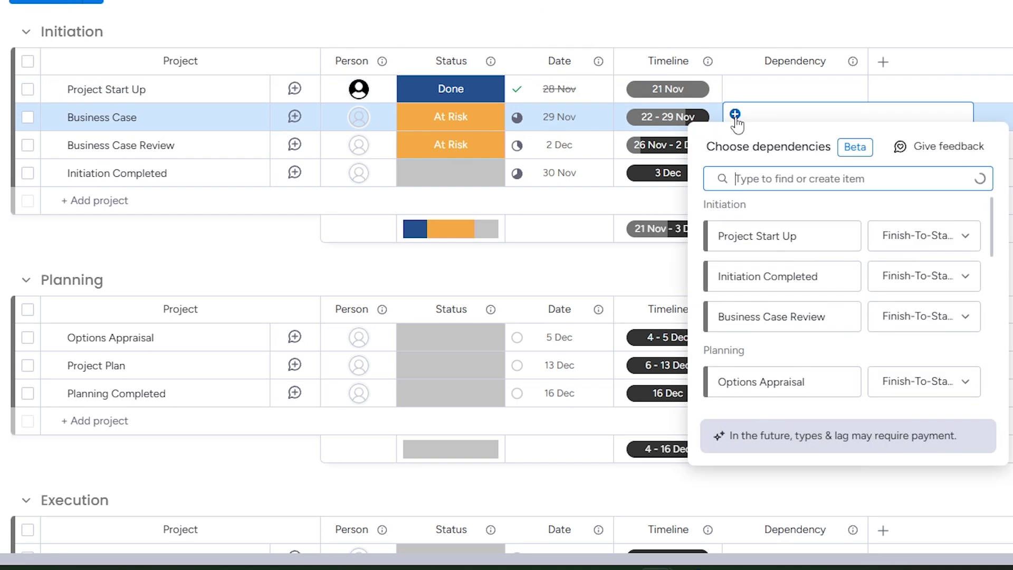
{"action": "left_click", "coordinate": [786, 251]}
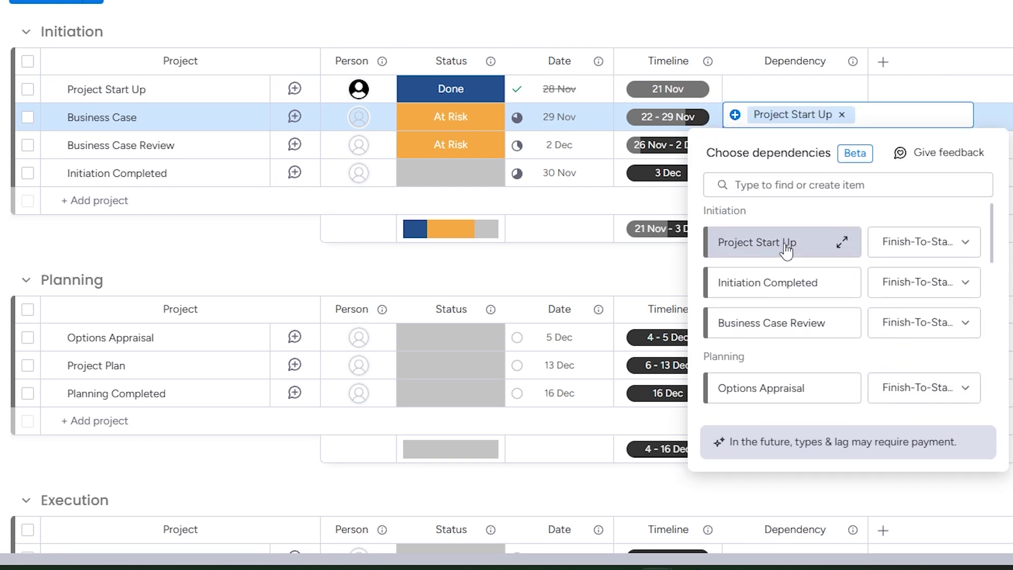
{"action": "left_click", "coordinate": [2, 145]}
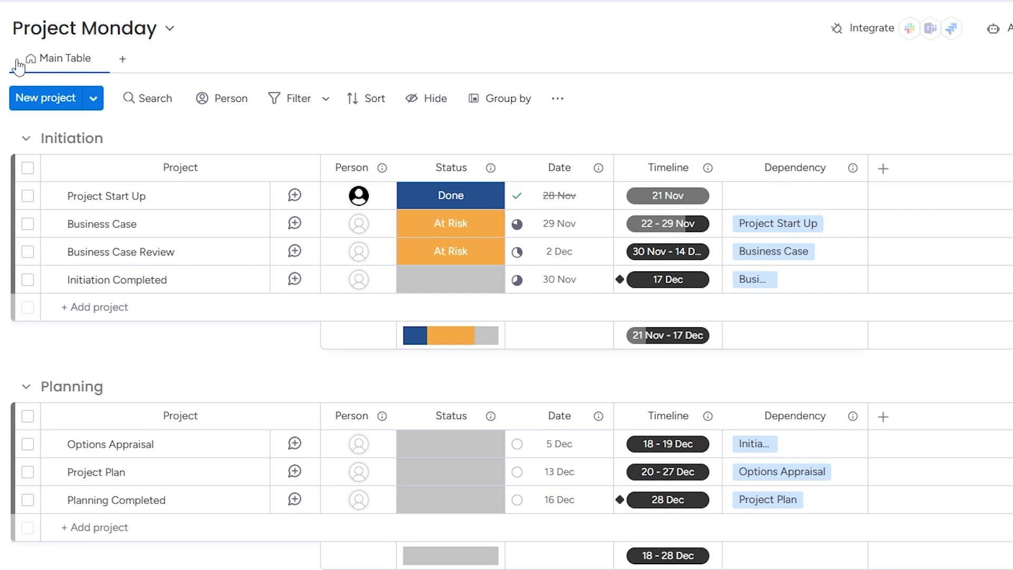
Add a Gantt view charting the board's projects
{"action": "left_click", "coordinate": [122, 59]}
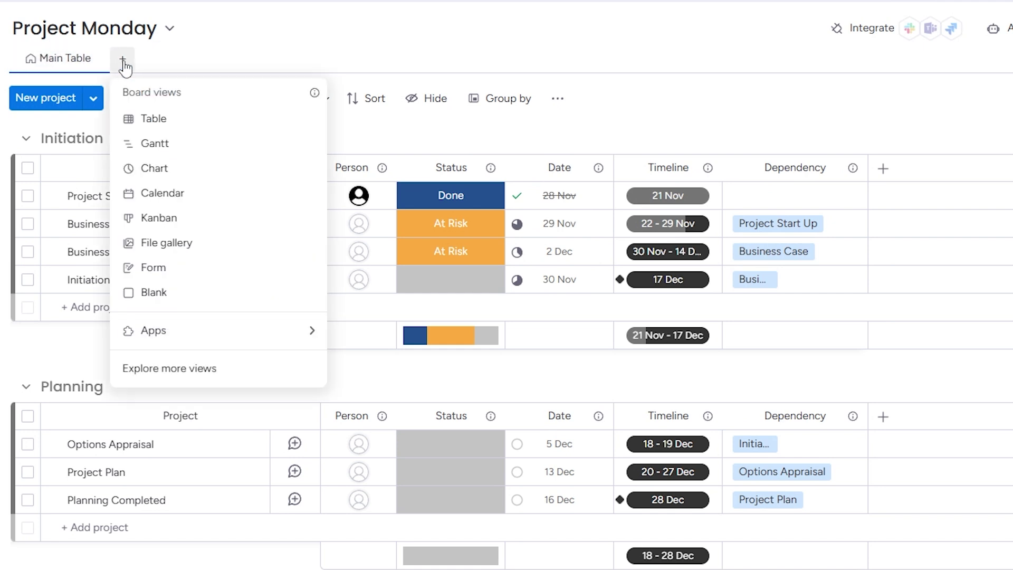
{"action": "left_click", "coordinate": [154, 144]}
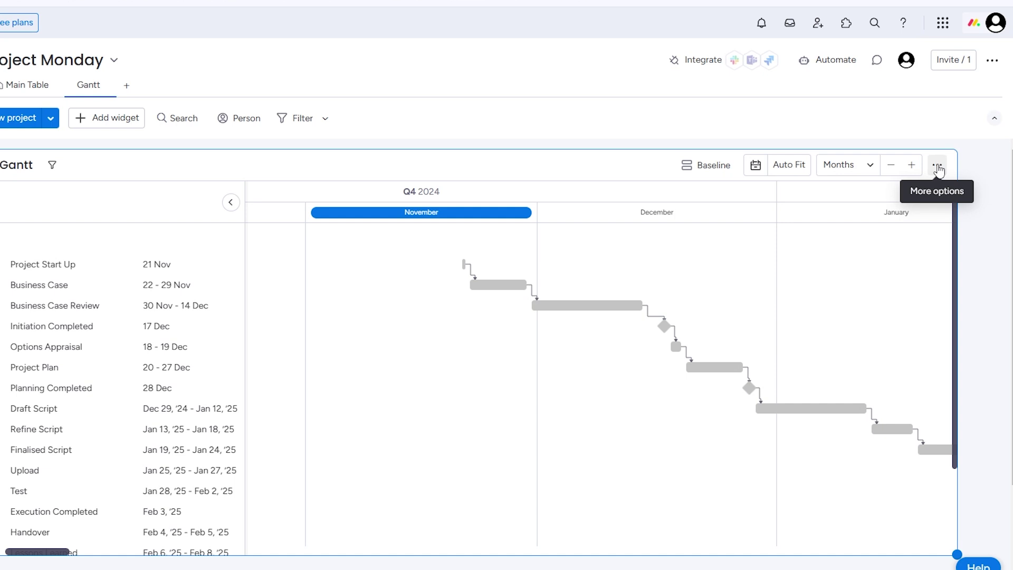
{"action": "left_click", "coordinate": [938, 170]}
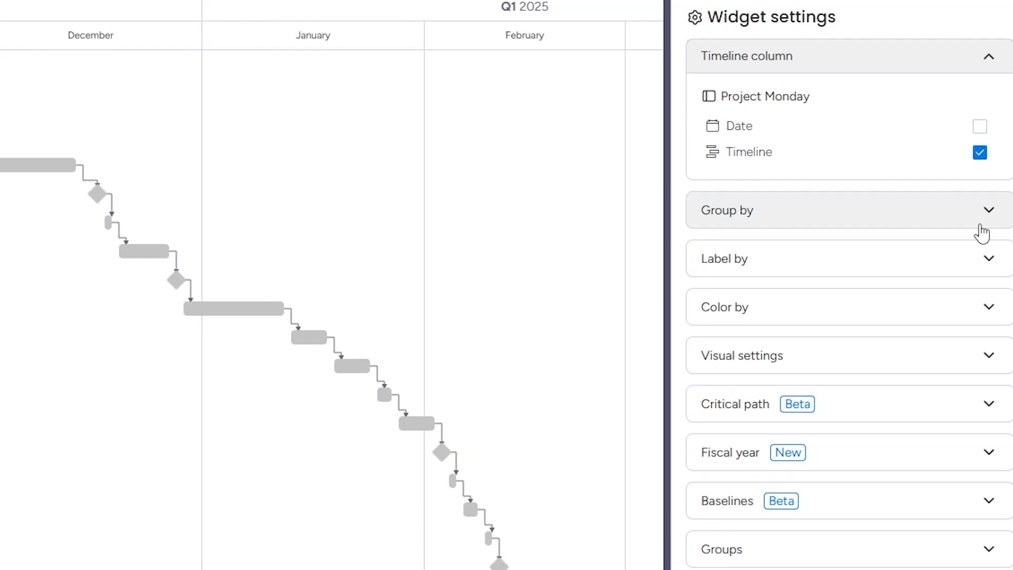
Group the Gantt chart by board group, label bars by Person and colour them by Status
{"action": "left_click", "coordinate": [981, 224]}
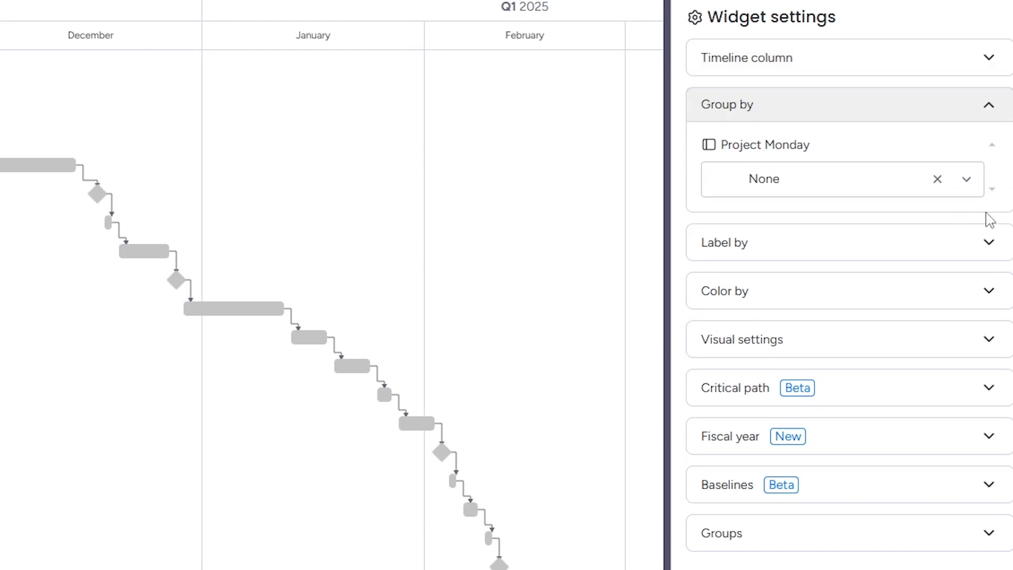
{"action": "left_click", "coordinate": [966, 182]}
{"action": "left_click", "coordinate": [784, 262]}
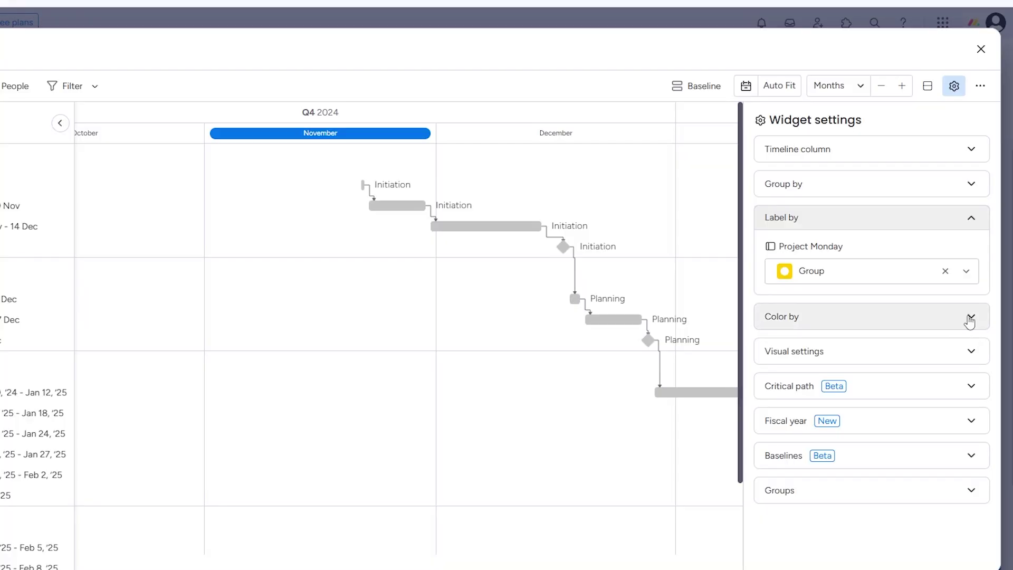
{"action": "left_click", "coordinate": [969, 274]}
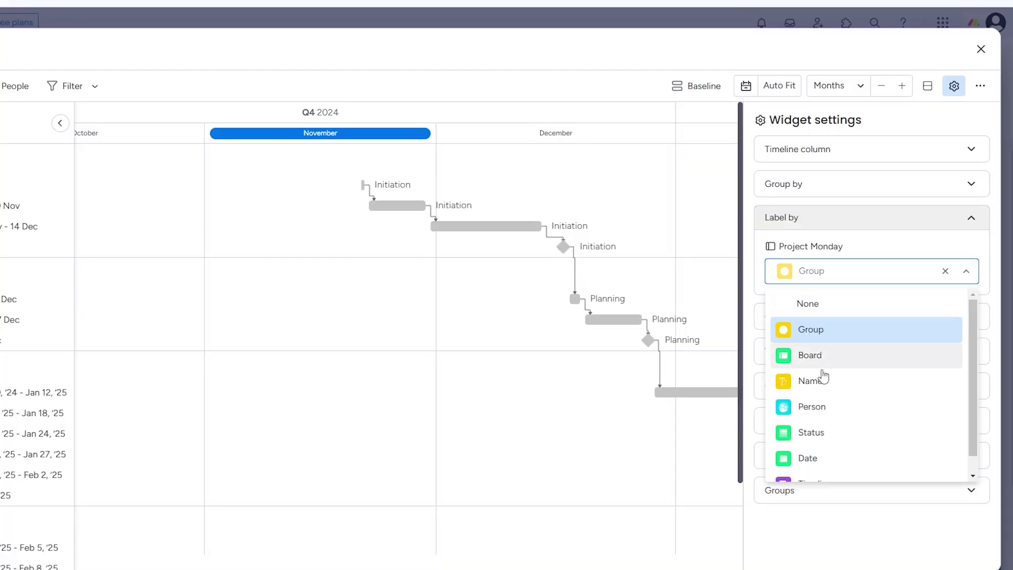
{"action": "left_click", "coordinate": [812, 406]}
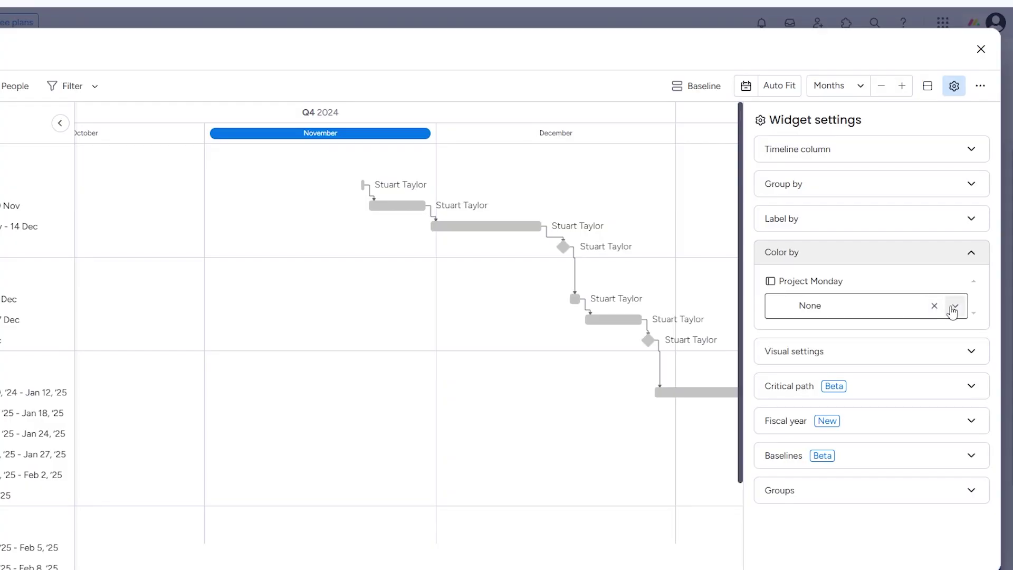
{"action": "left_click", "coordinate": [953, 307]}
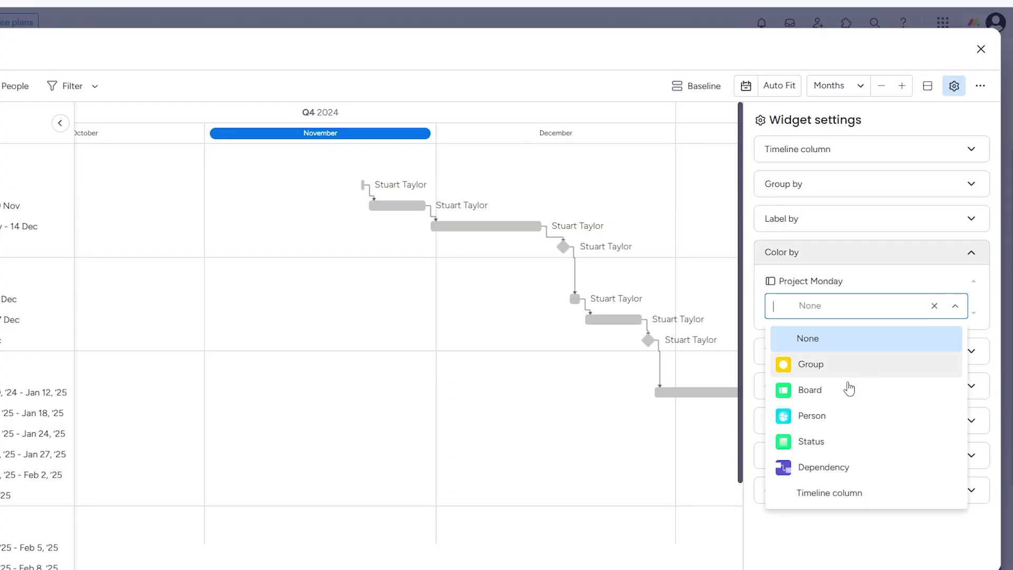
{"action": "left_click", "coordinate": [826, 443]}
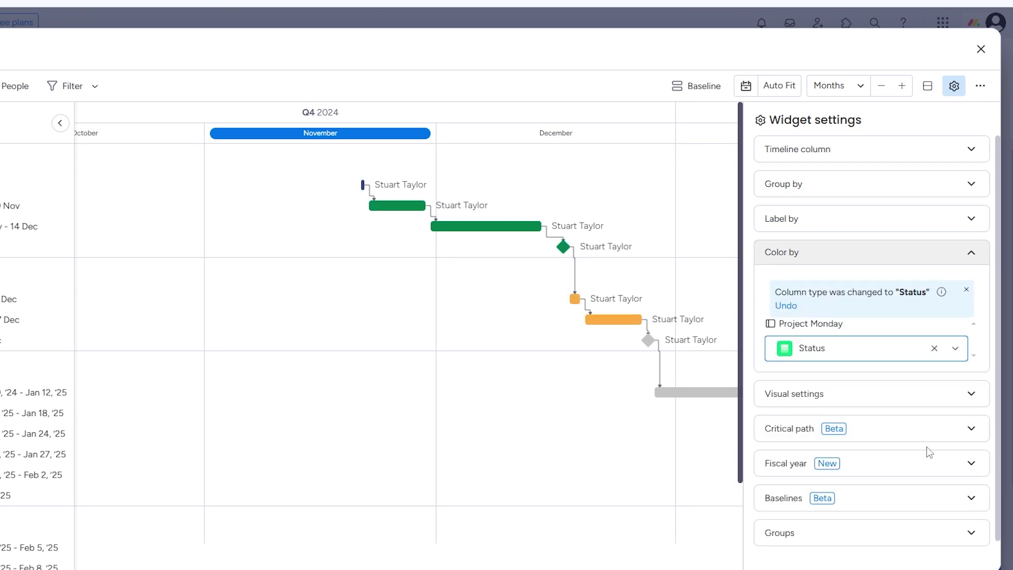
Show dependency links and a today indication line on the Gantt chart
{"action": "left_click", "coordinate": [972, 393]}
{"action": "left_click", "coordinate": [769, 316]}
{"action": "left_click", "coordinate": [769, 386]}
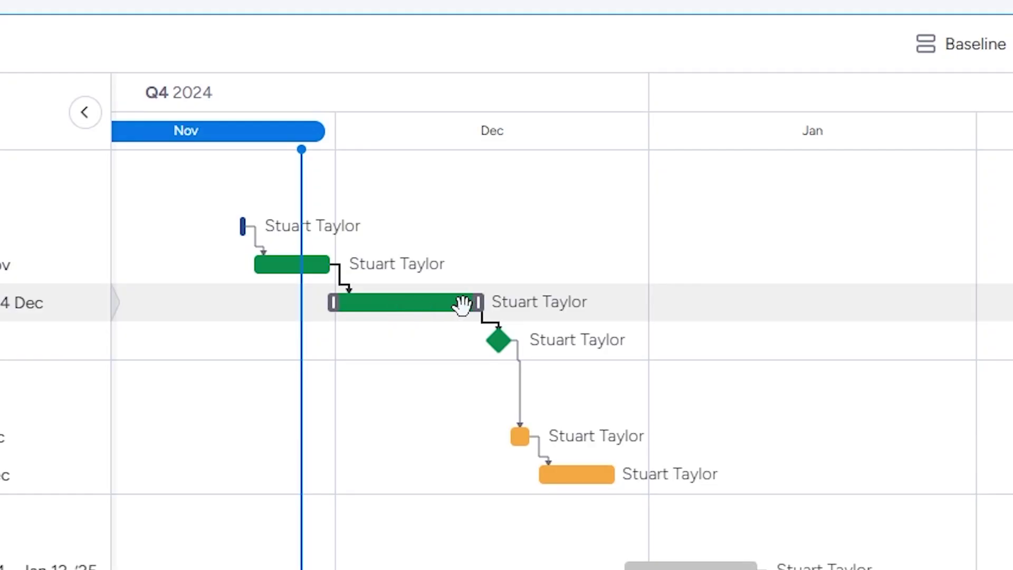
Save a baseline snapshot and shorten Business Case Review to end on 10 Dec
{"action": "left_click", "coordinate": [481, 306]}
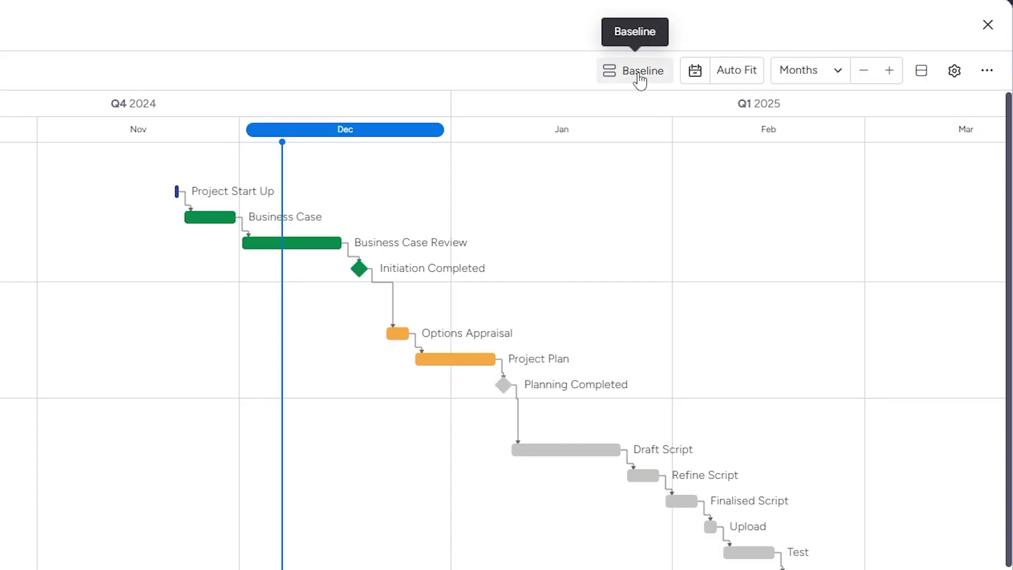
{"action": "left_click", "coordinate": [639, 78]}
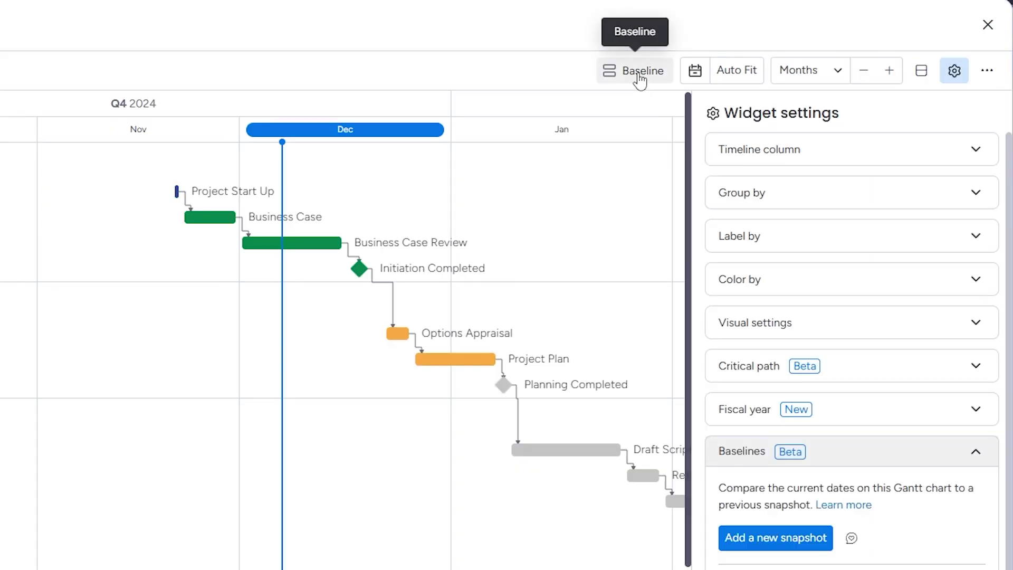
{"action": "left_click", "coordinate": [784, 538]}
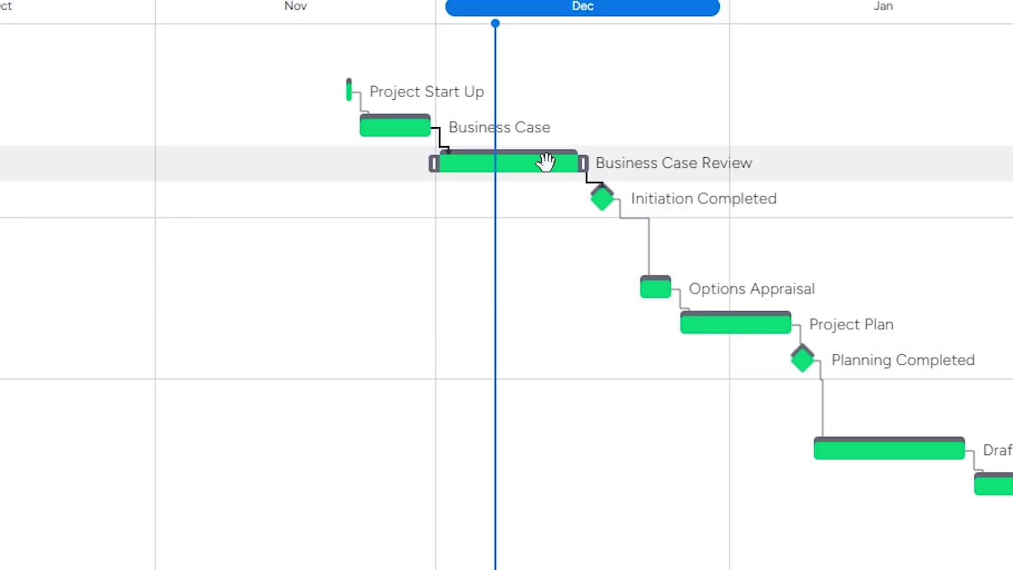
{"action": "left_click_drag", "start_coordinate": [582, 167], "coordinate": [525, 164]}
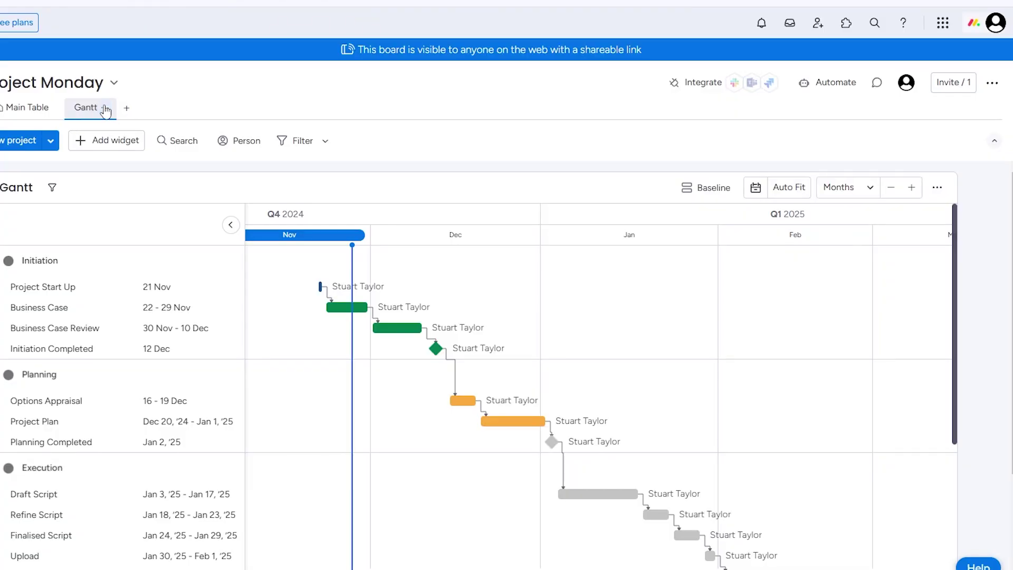
Open the share settings for the Gantt view to get its public link or embed code
{"action": "left_click", "coordinate": [104, 108]}
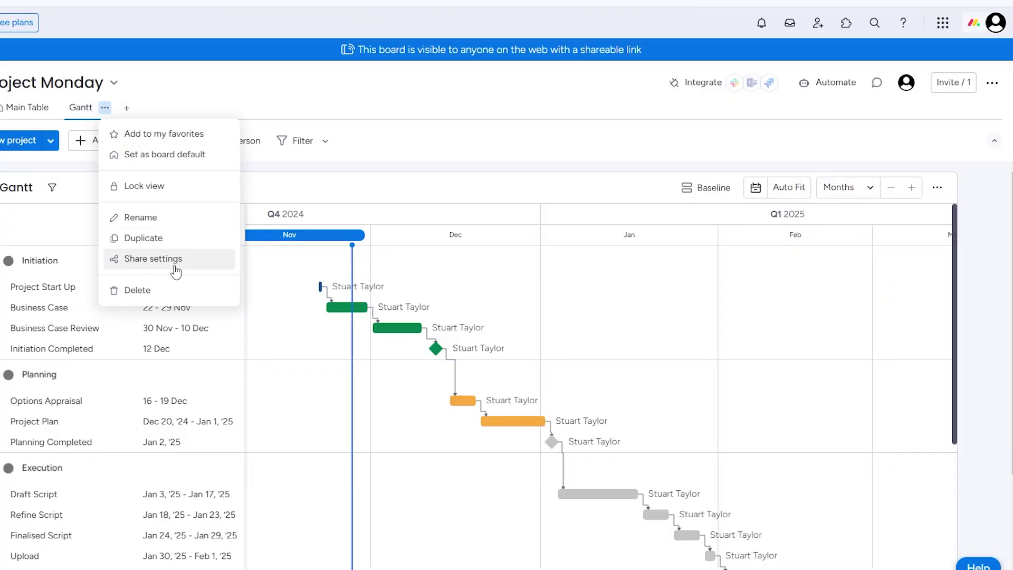
{"action": "left_click", "coordinate": [150, 260]}
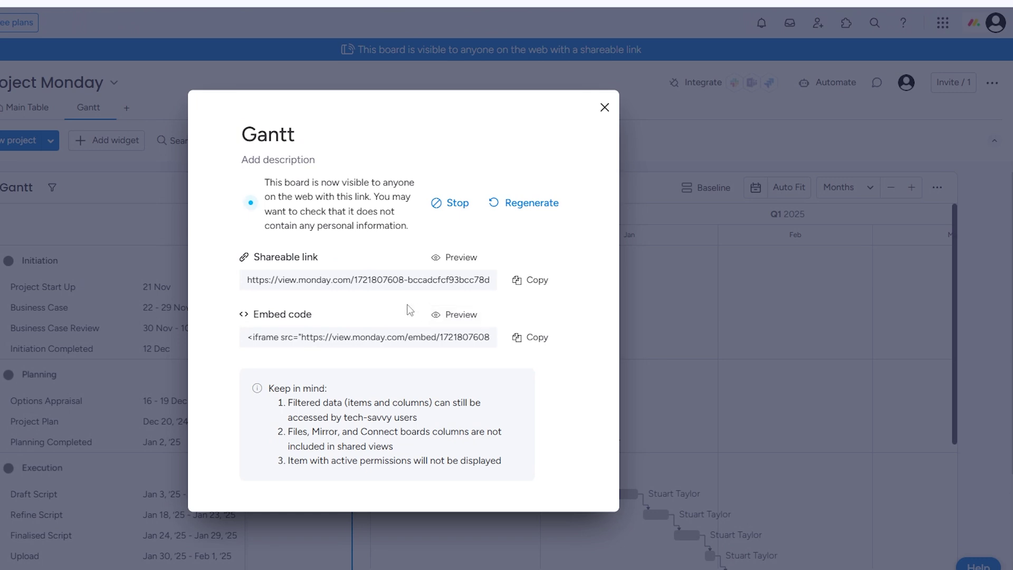